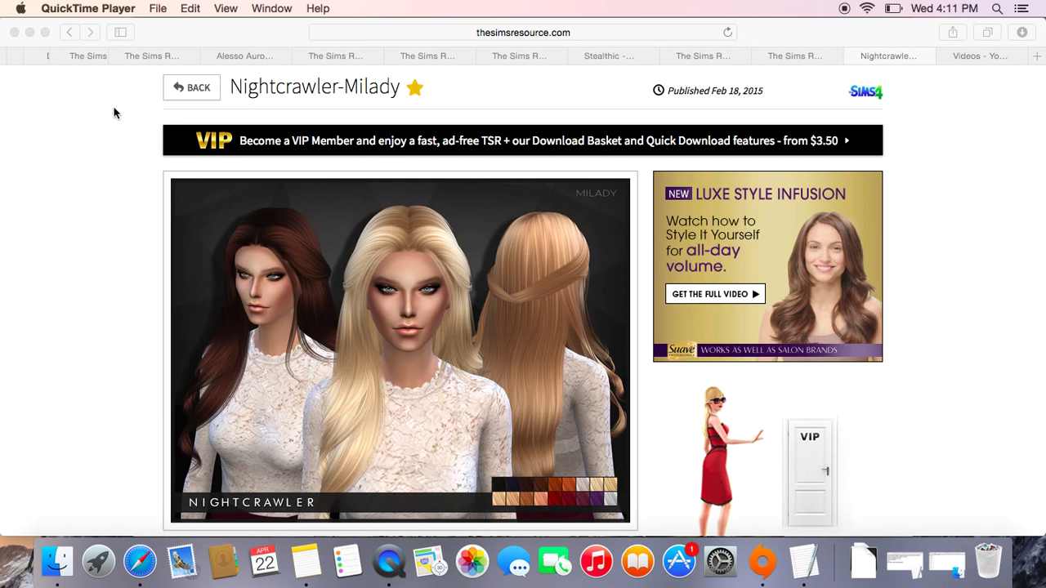
- Scroll the Nightcrawler-Milady page to show its download count and green Download button
scroll(243, 305, down, 3)
scroll(245, 253, up, 2)
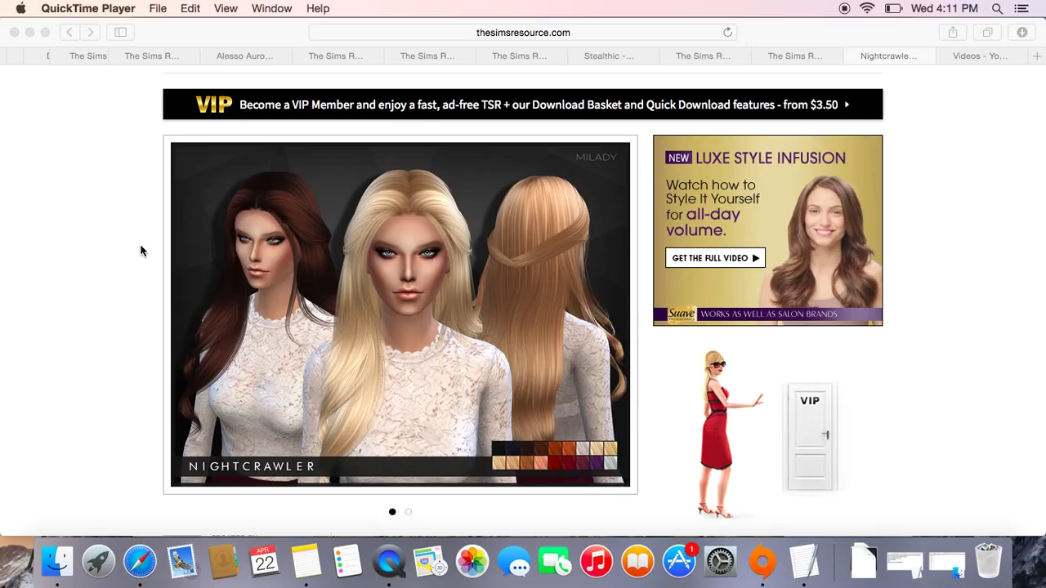
scroll(249, 243, up, 4)
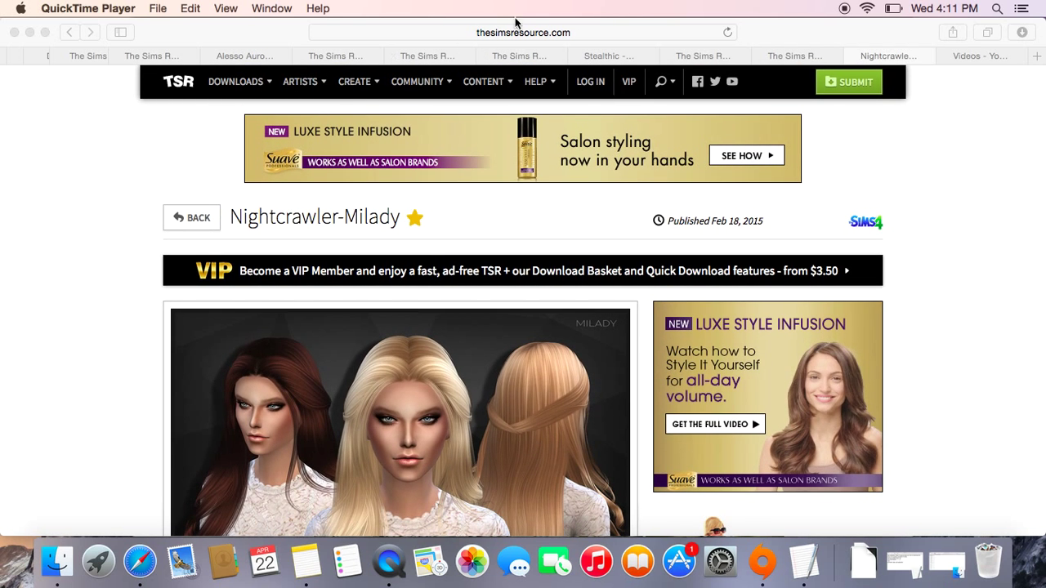
scroll(432, 246, down, 2)
scroll(432, 246, down, 6)
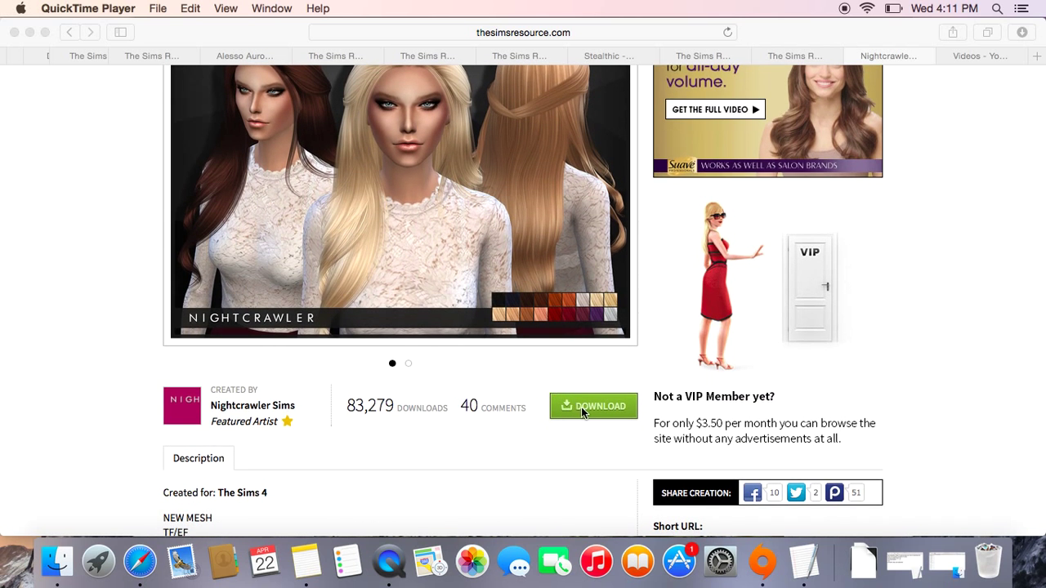
- Download the Nightcrawler-Milady hairstyle via the green Download button and scroll the Thank you page
click(580, 414)
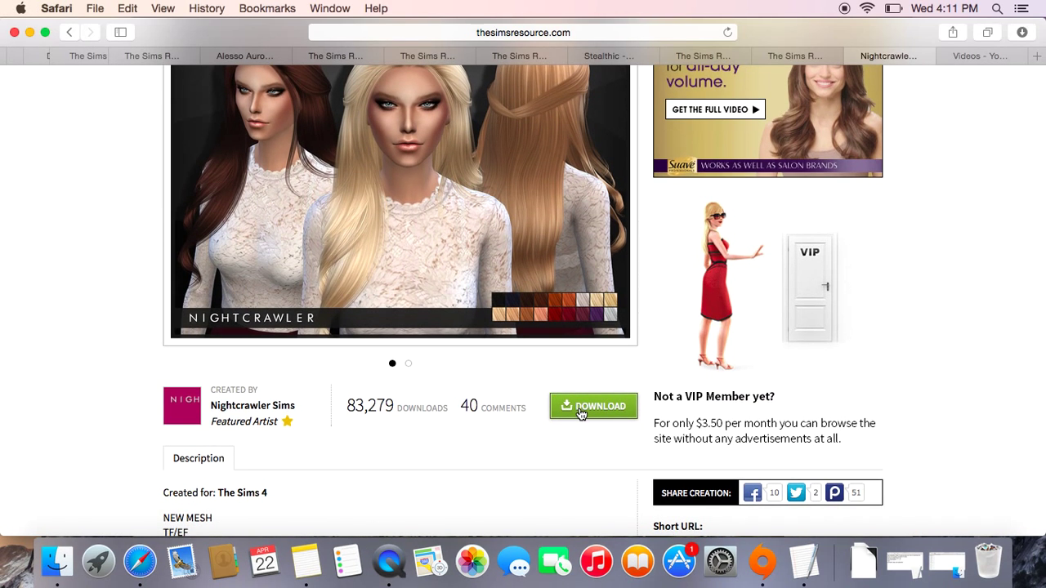
click(580, 413)
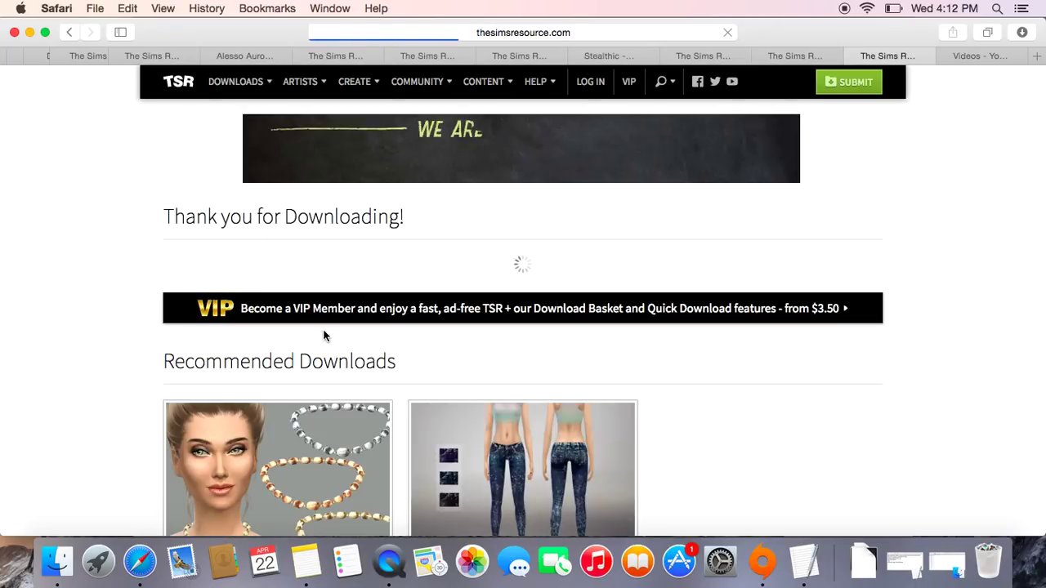
scroll(324, 334, down, 1)
scroll(324, 330, down, 1)
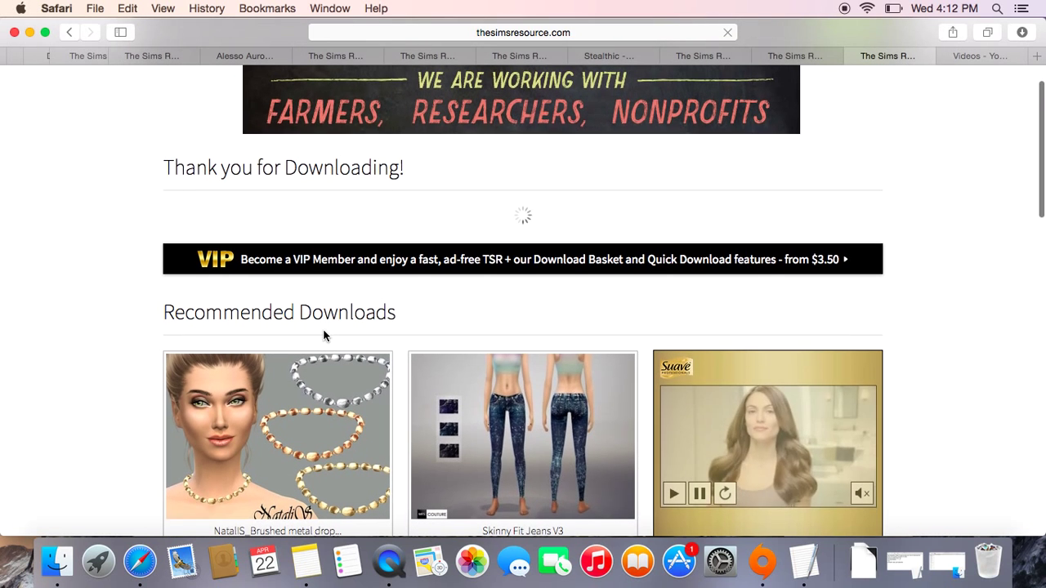
scroll(442, 317, down, 1)
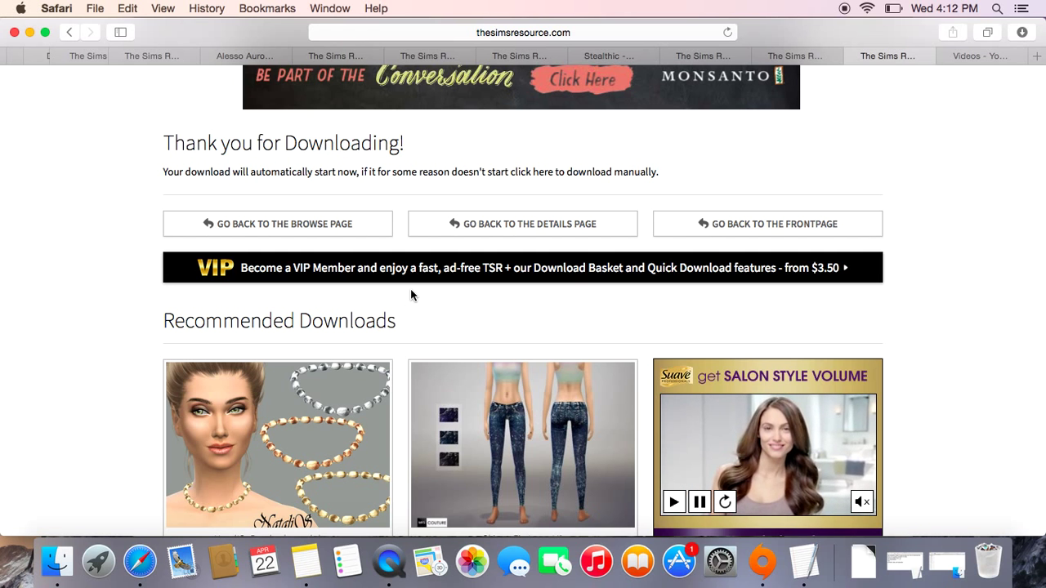
- Check recent downloads, then return both Thank you tabs to their hairstyle details pages
click(864, 572)
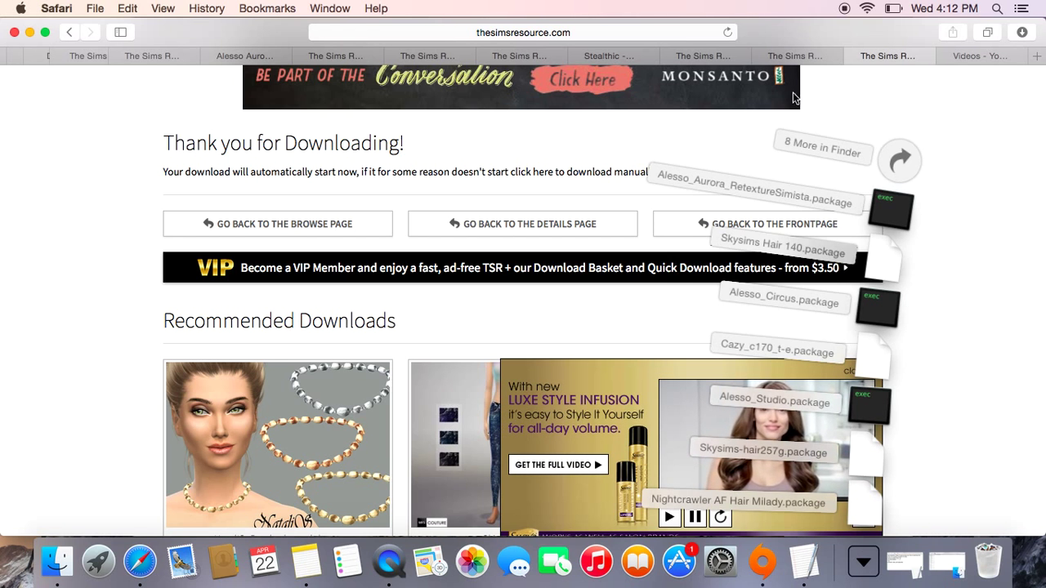
click(457, 227)
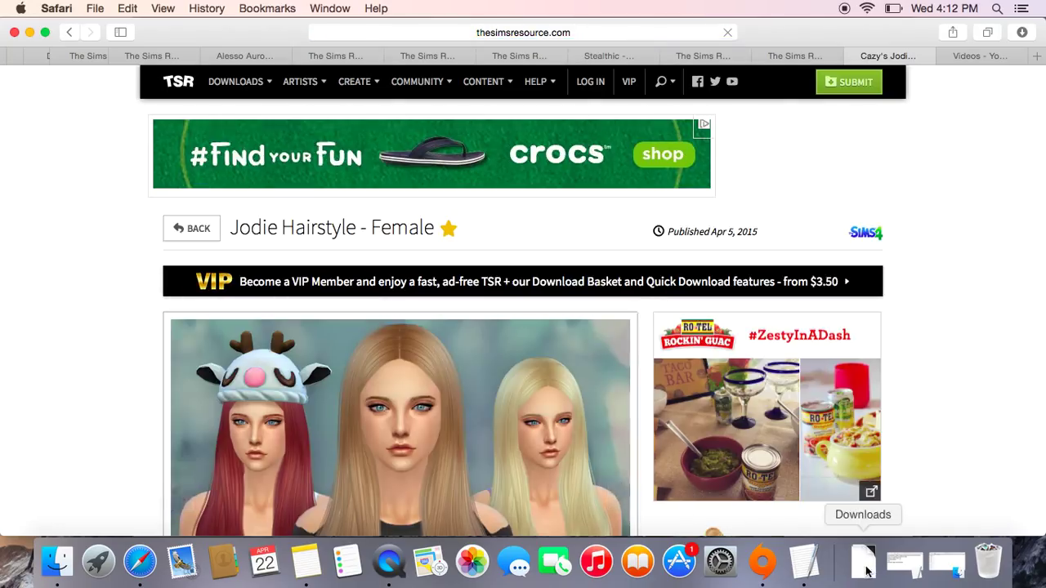
scroll(514, 456, down, 3)
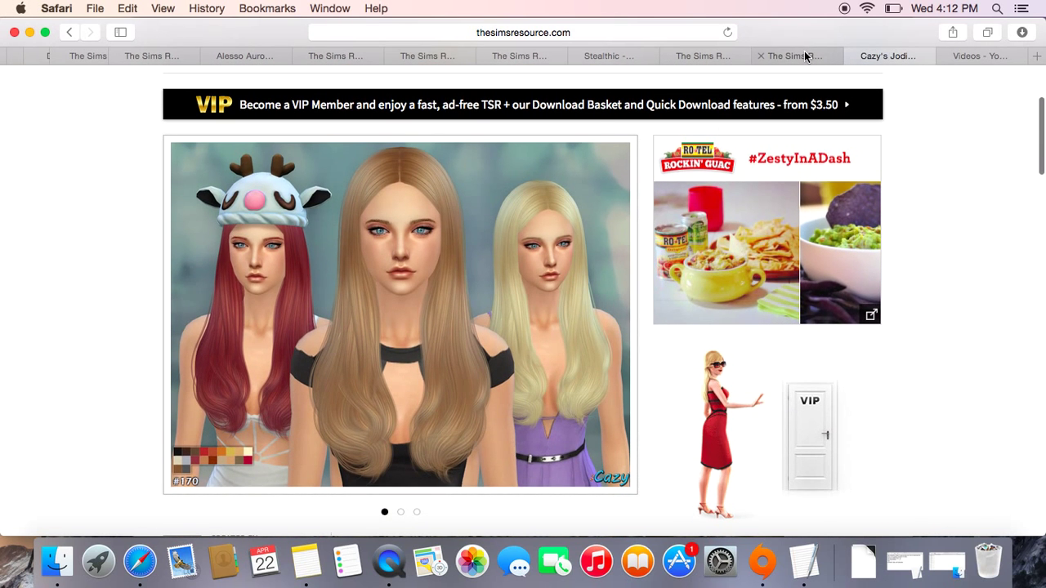
click(805, 56)
scroll(613, 306, down, 1)
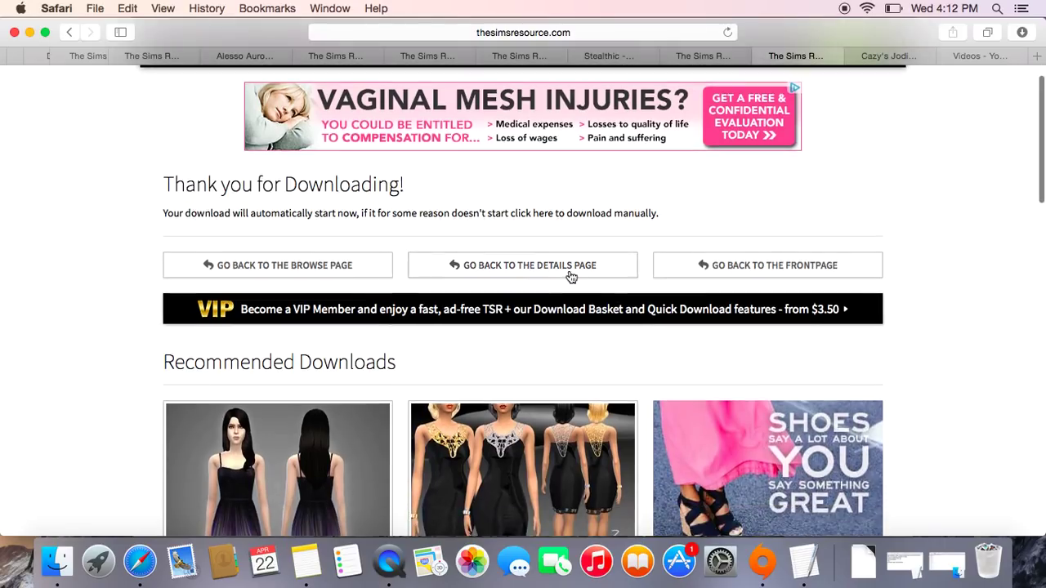
click(559, 269)
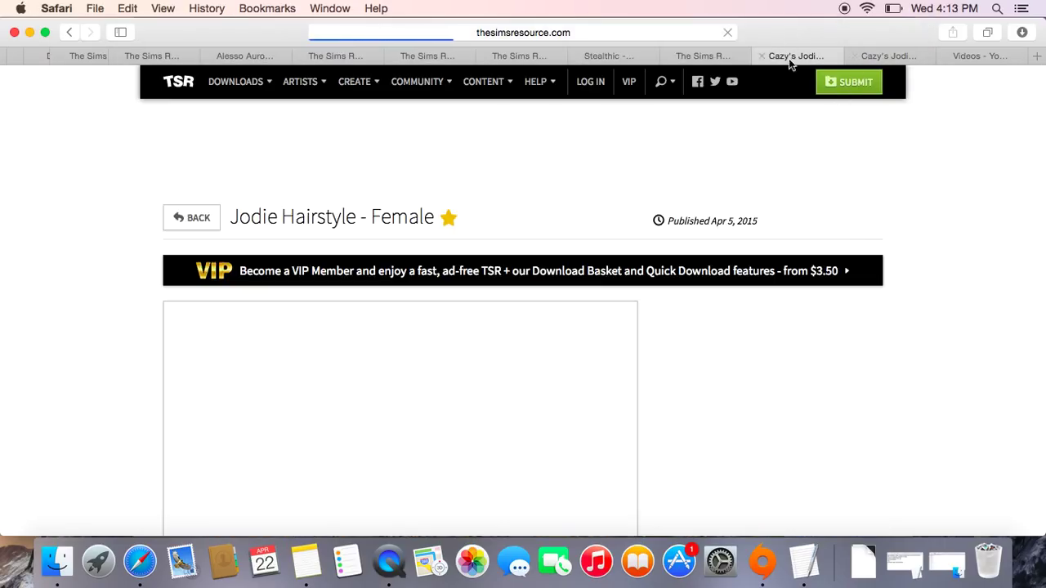
- Close the duplicate Jodie Hairstyle tab and show the downloaded .package files from the Dock
click(762, 55)
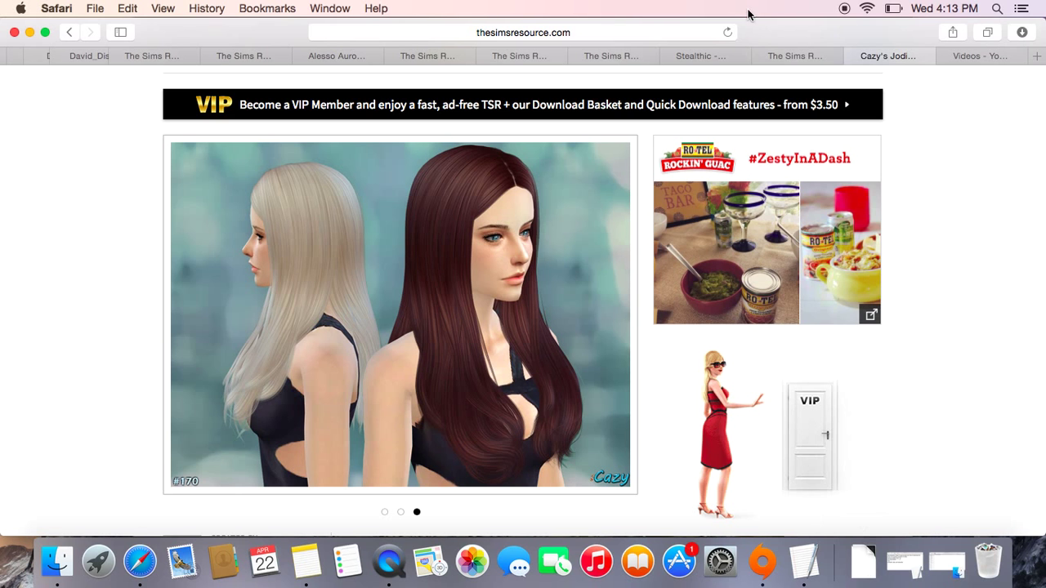
click(787, 63)
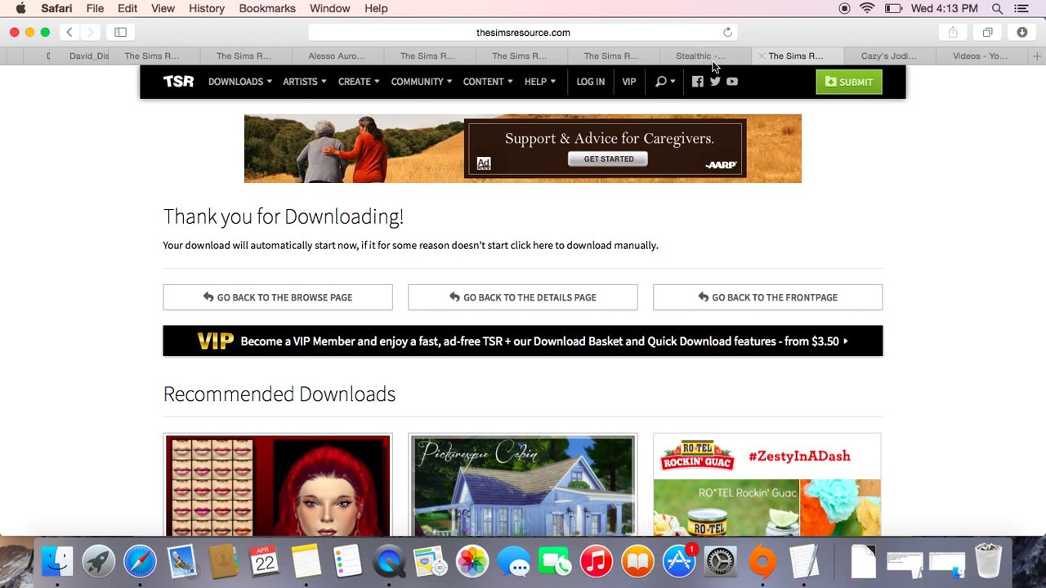
click(711, 63)
click(814, 56)
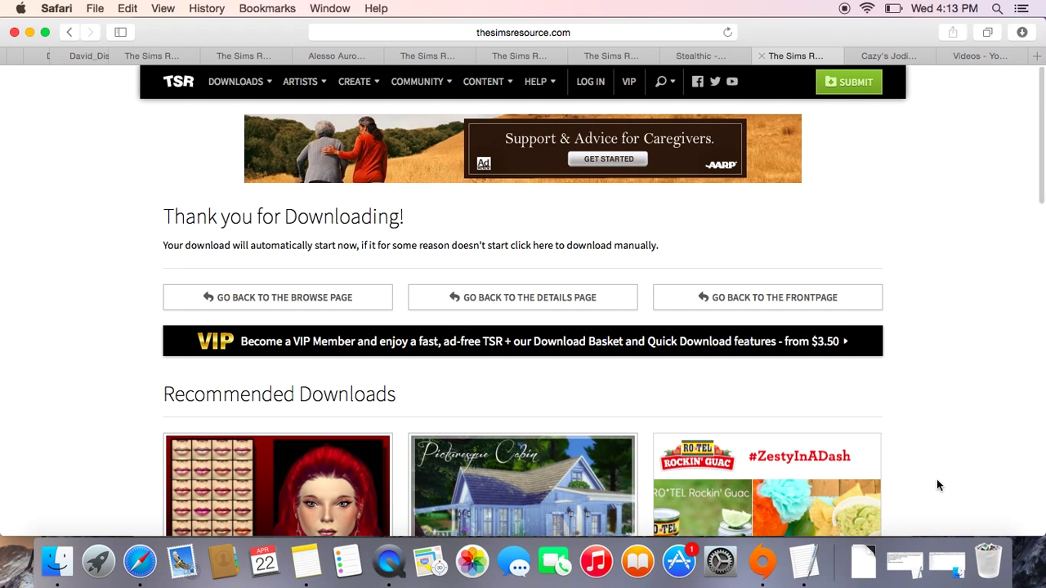
click(864, 572)
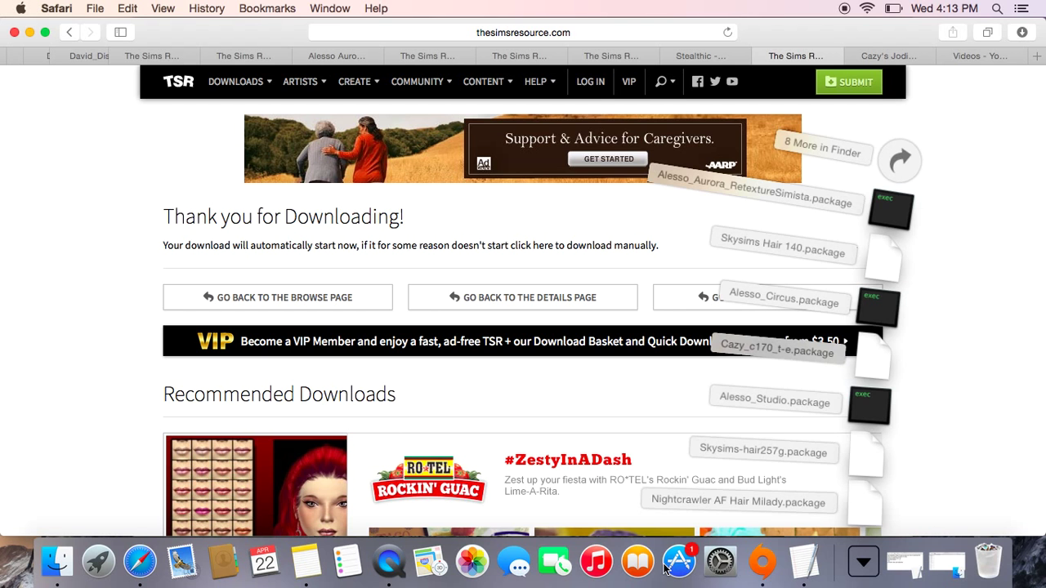
- Open Finder on Documents and close the All My Files and search tabs
click(59, 561)
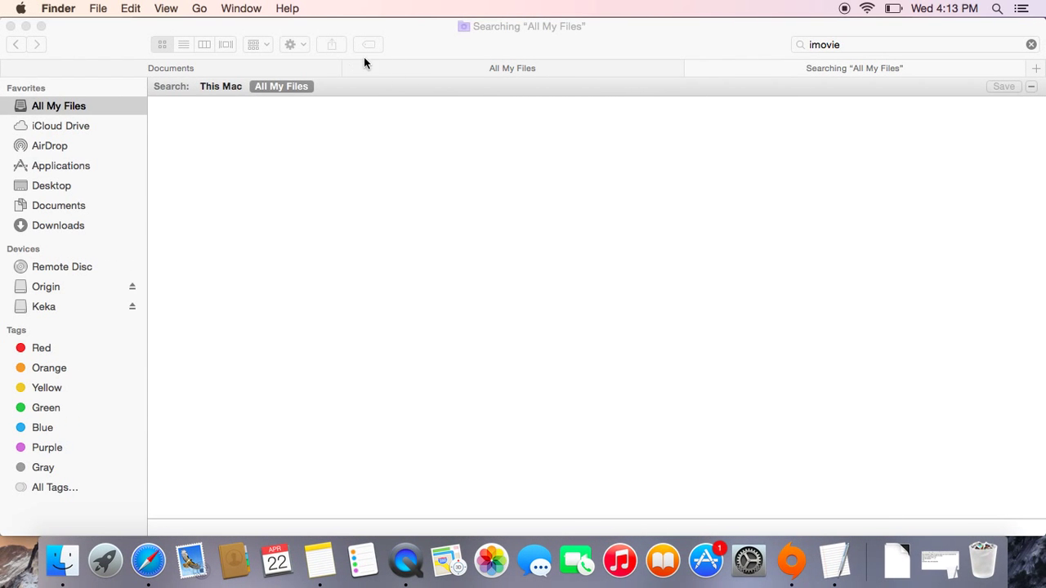
click(322, 69)
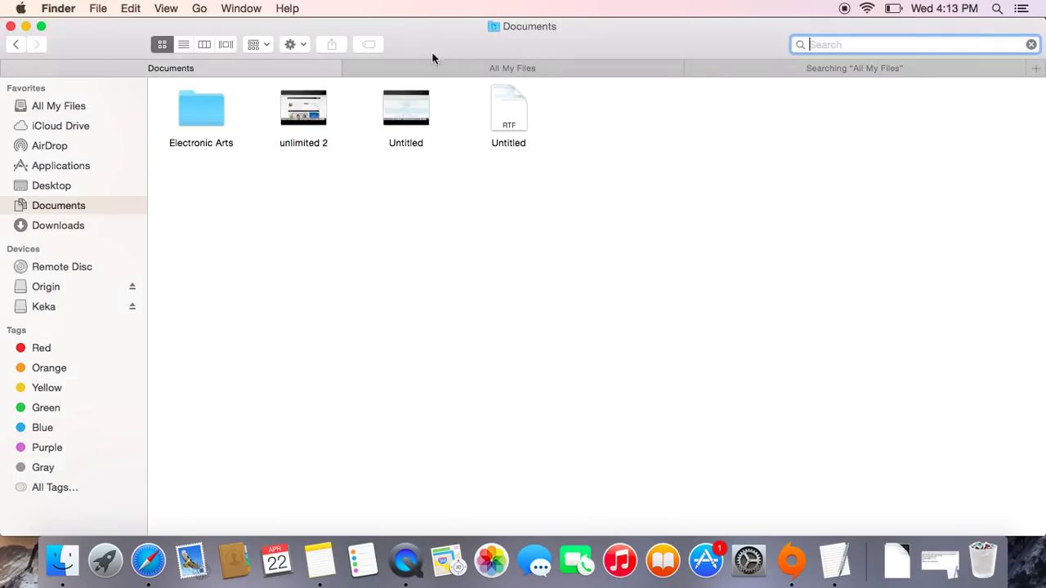
click(350, 68)
click(350, 68)
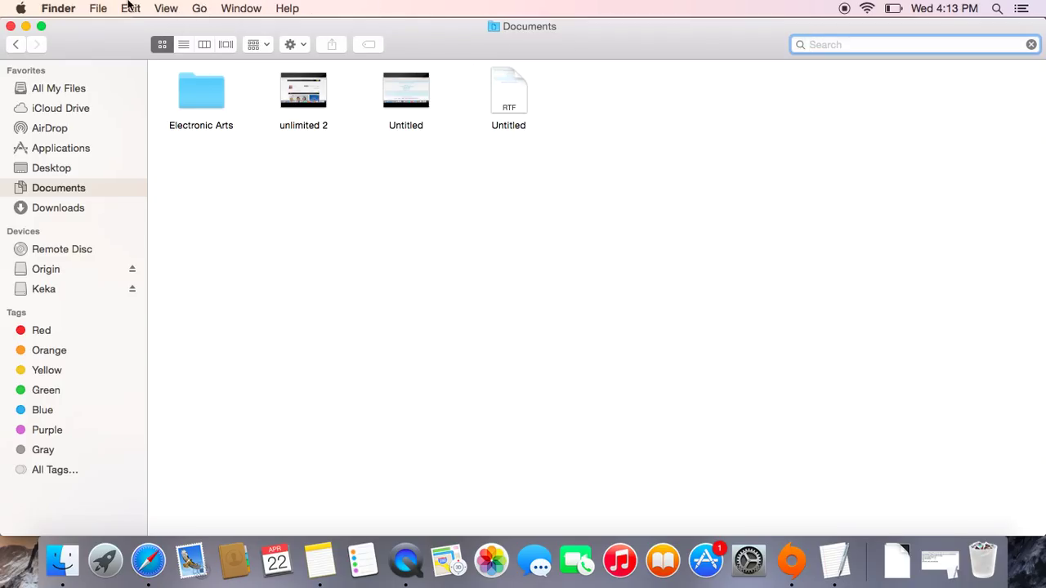
- Add a second All My Files tab with File > New Tab, then return to Documents
click(98, 9)
mouse_move(53, 12)
mouse_move(98, 8)
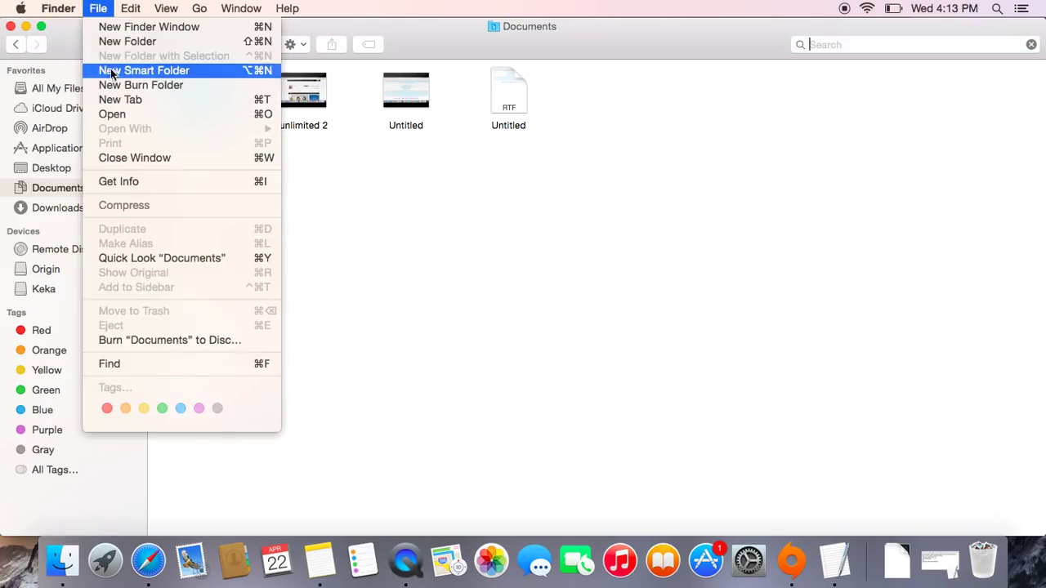
click(114, 102)
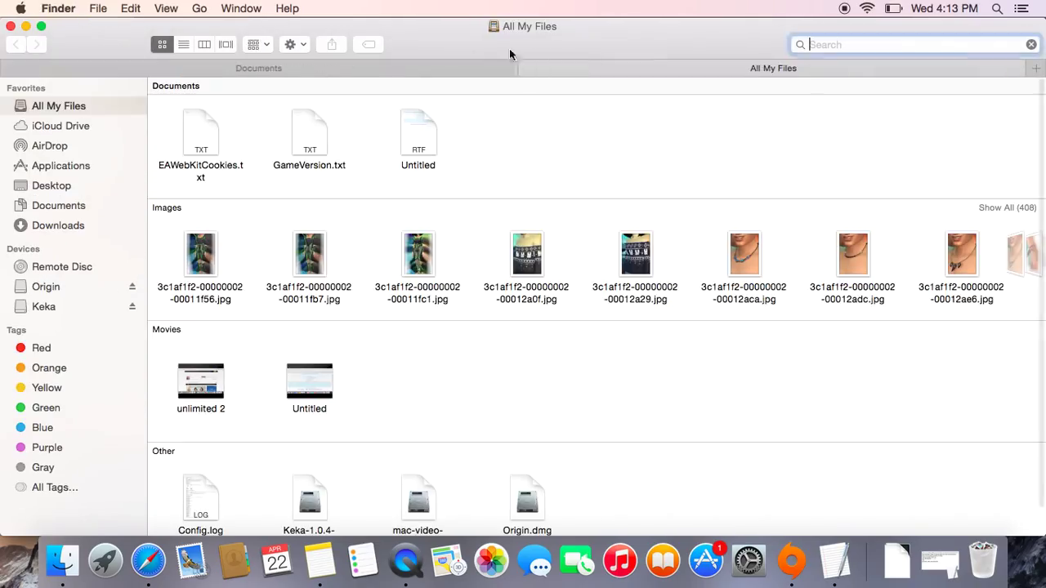
click(414, 68)
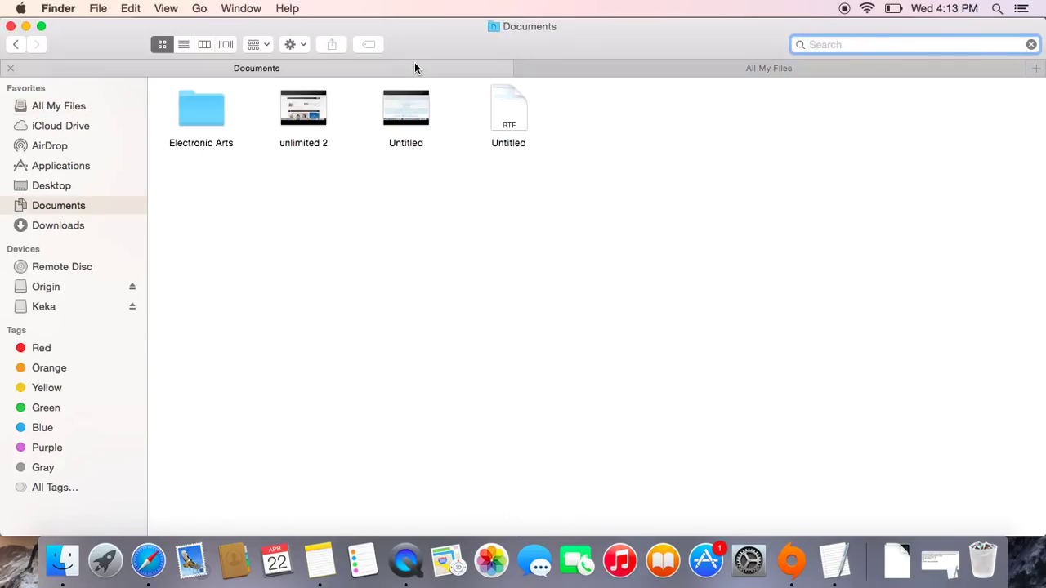
- Open the Electronic Arts > The Sims 4 > Mods folder
click(201, 111)
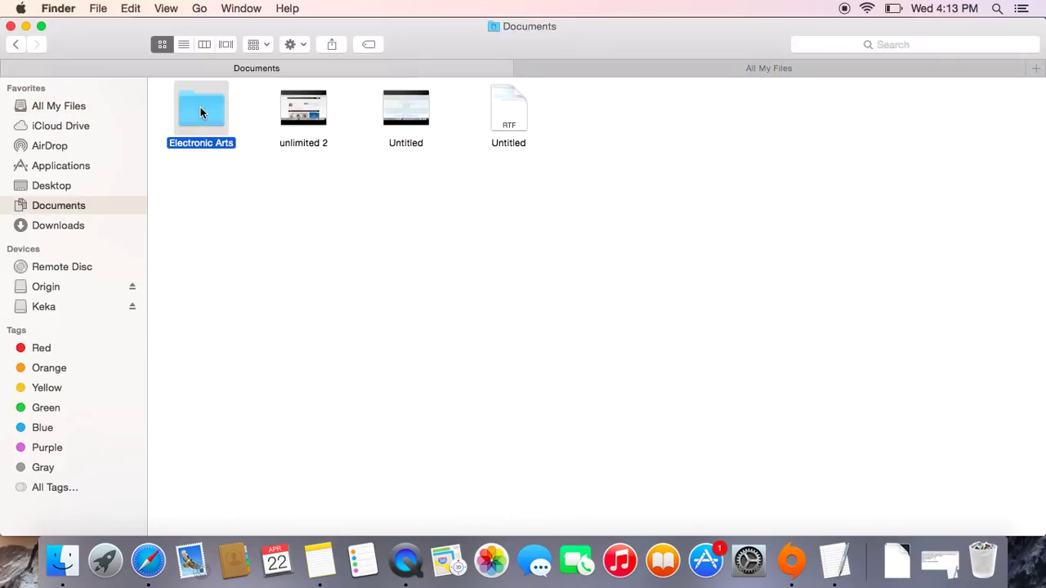
double_click(201, 110)
click(201, 115)
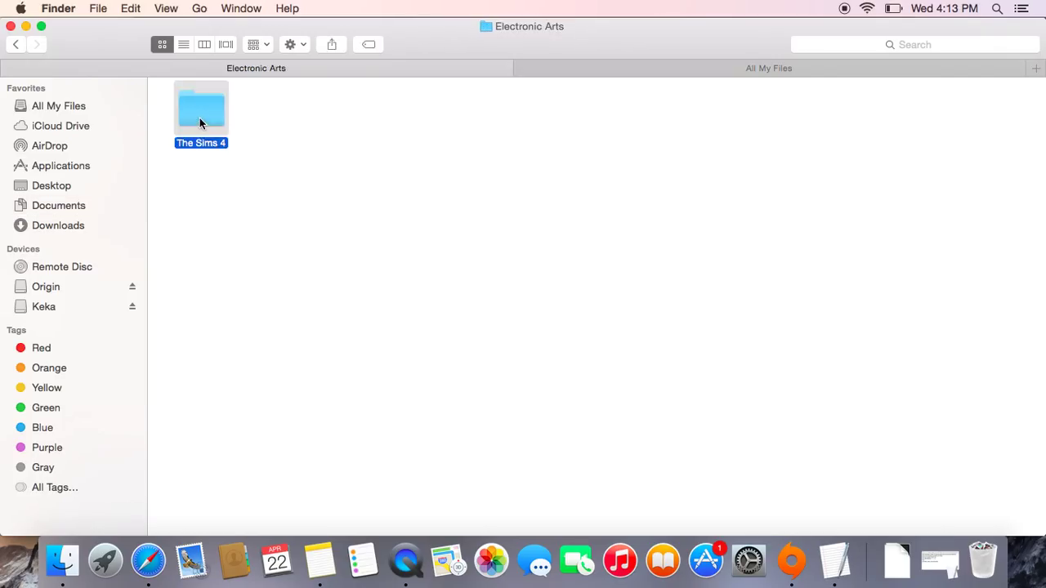
double_click(201, 115)
click(406, 200)
double_click(407, 201)
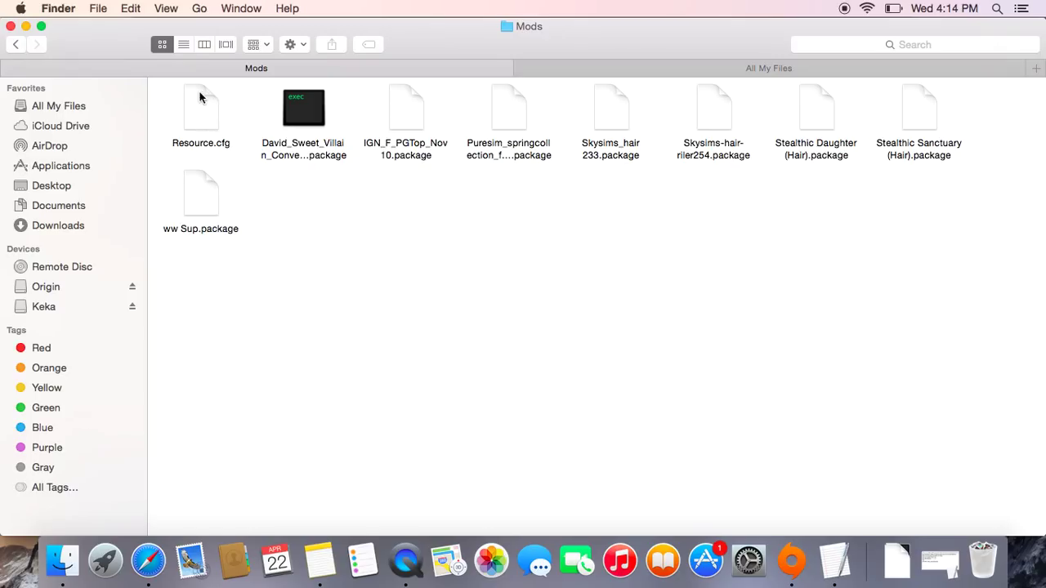
- Select and deselect Resource.cfg, then switch to the All My Files tab
drag(160, 83, 246, 145)
click(335, 313)
click(666, 74)
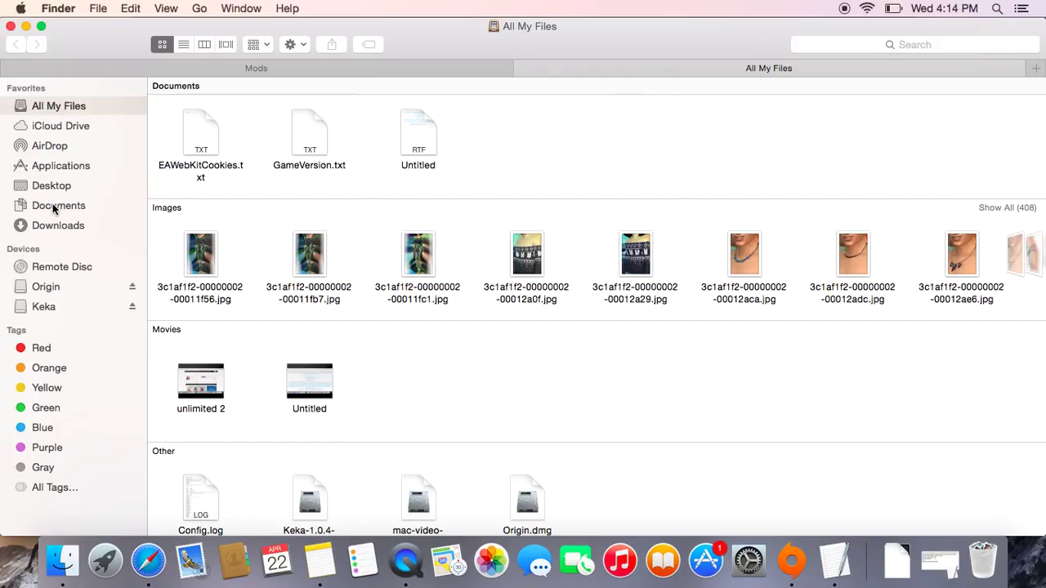
- Show the Downloads folder in the second tab and dismiss the Dock's Downloads stack
click(895, 562)
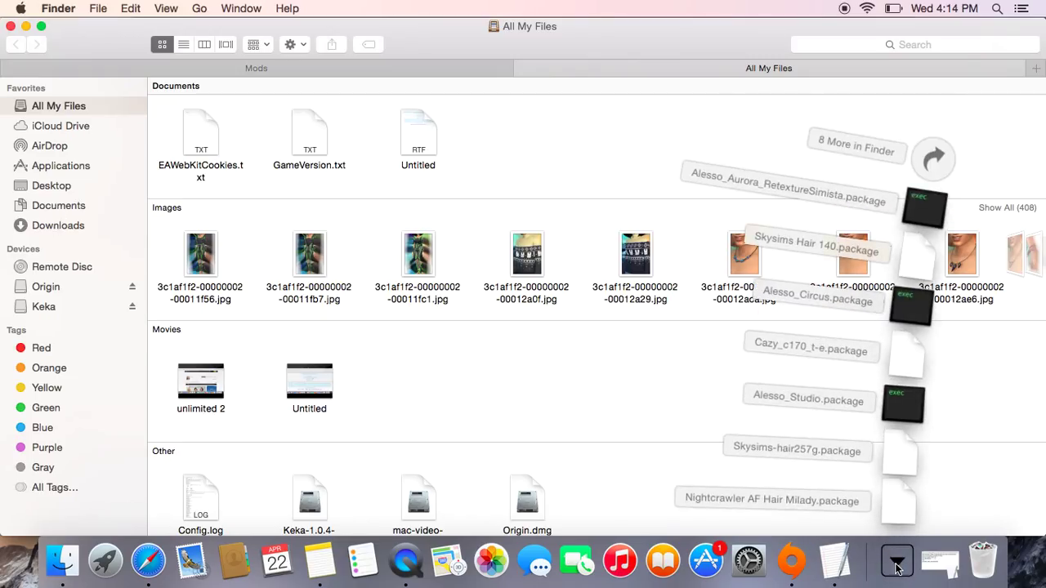
click(55, 226)
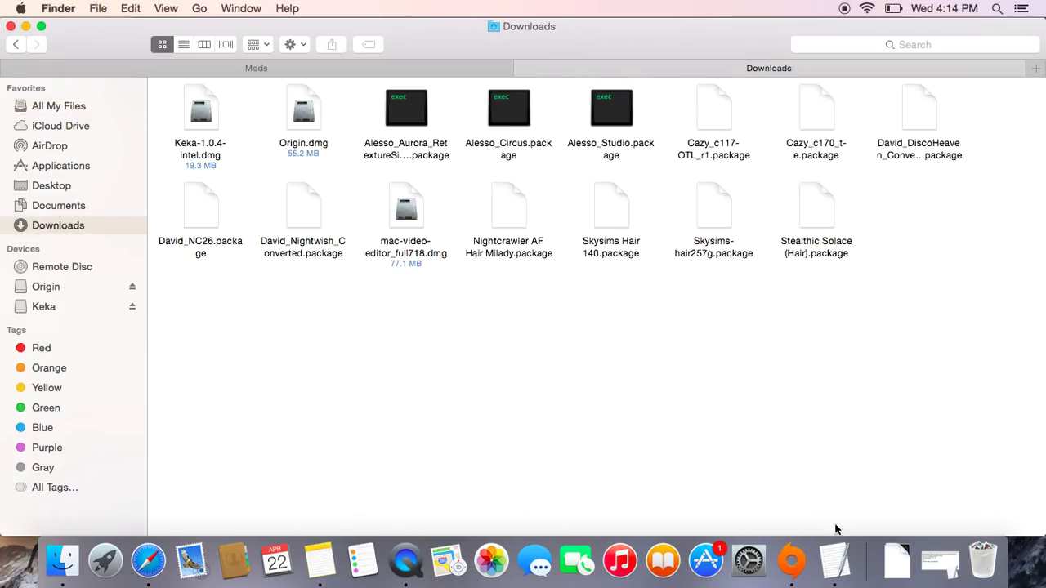
click(897, 562)
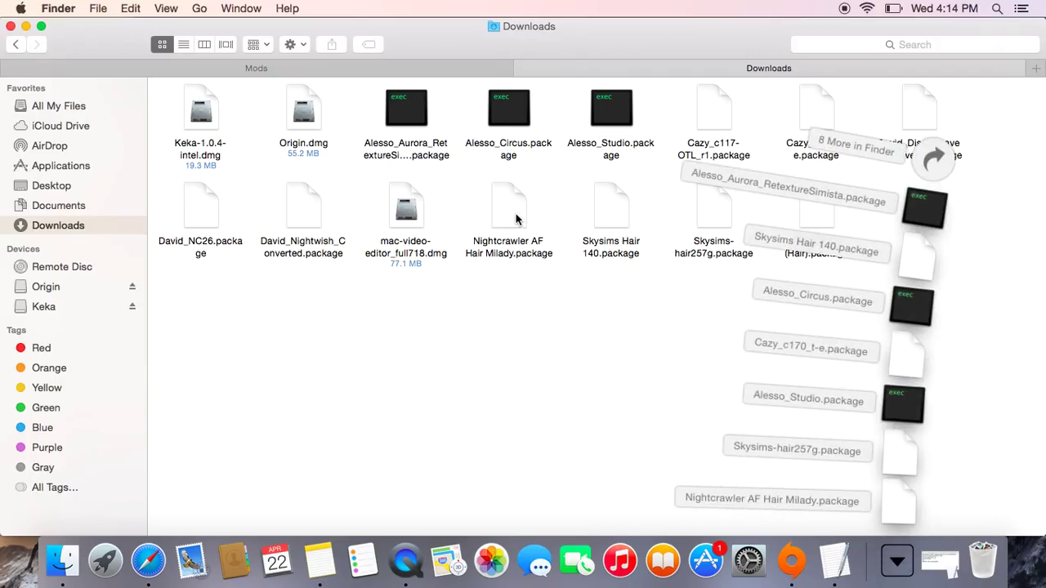
click(502, 319)
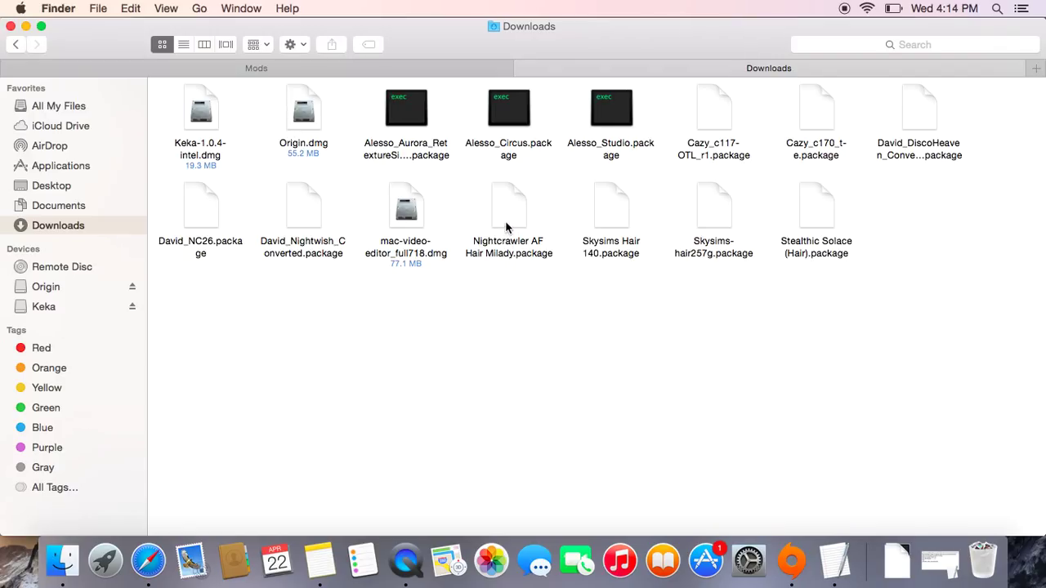
- Drag Nightcrawler AF Hair Milady.package onto the Mods tab and confirm it arrived
drag(509, 201, 359, 71)
click(360, 70)
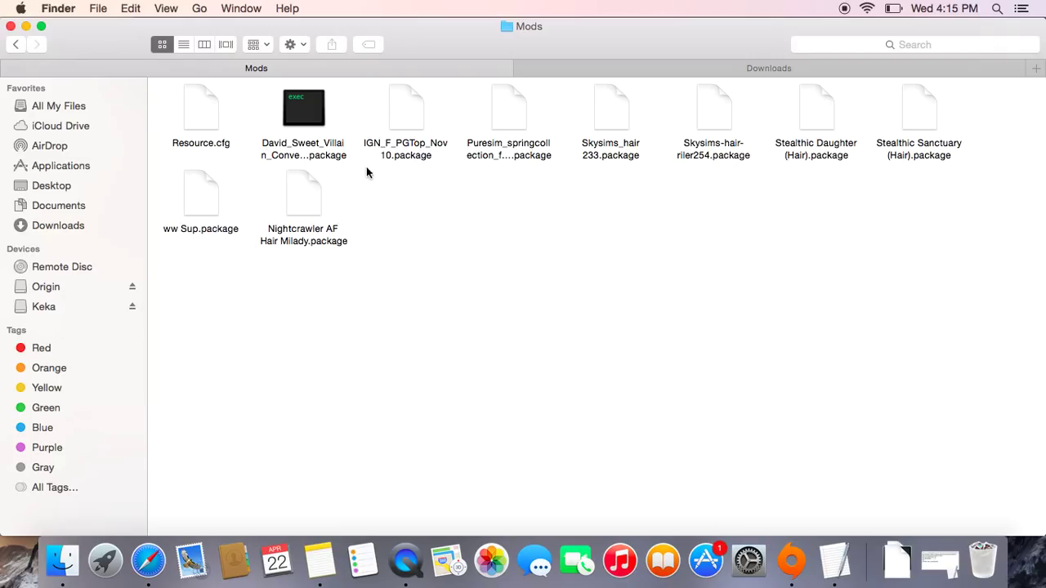